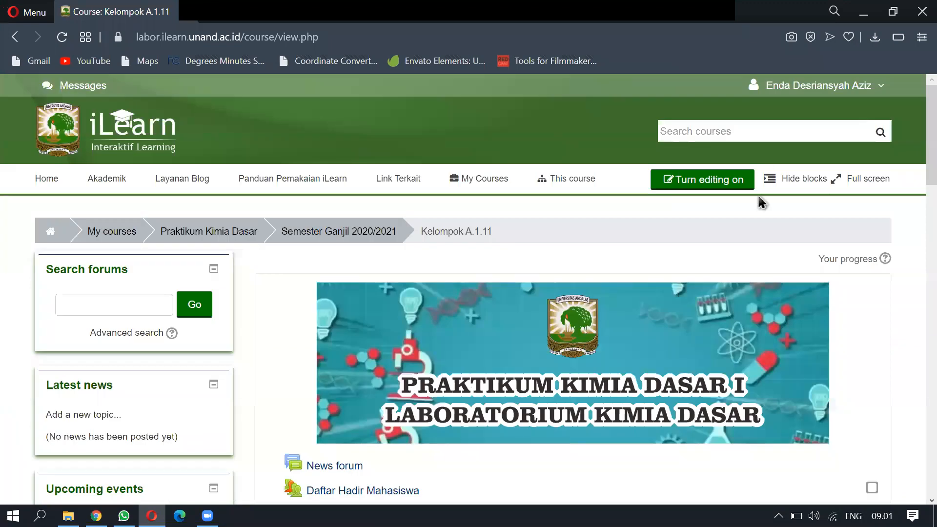
Open the RESPONSI OBJEK 1 quiz in the OBJEK 1 (SIFAT-SIFAT FISIKA DAN KIMIA) section of the course.
scroll(754, 204, down, 10)
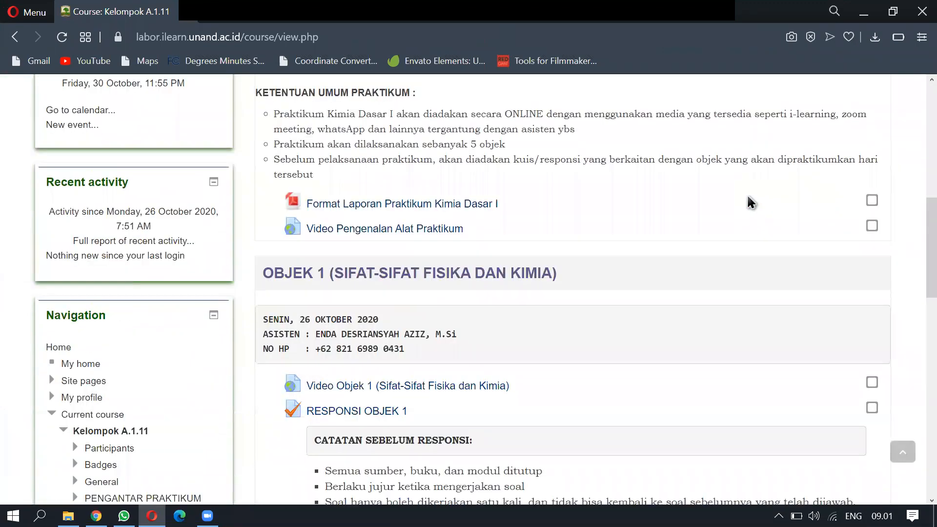
scroll(751, 202, down, 2)
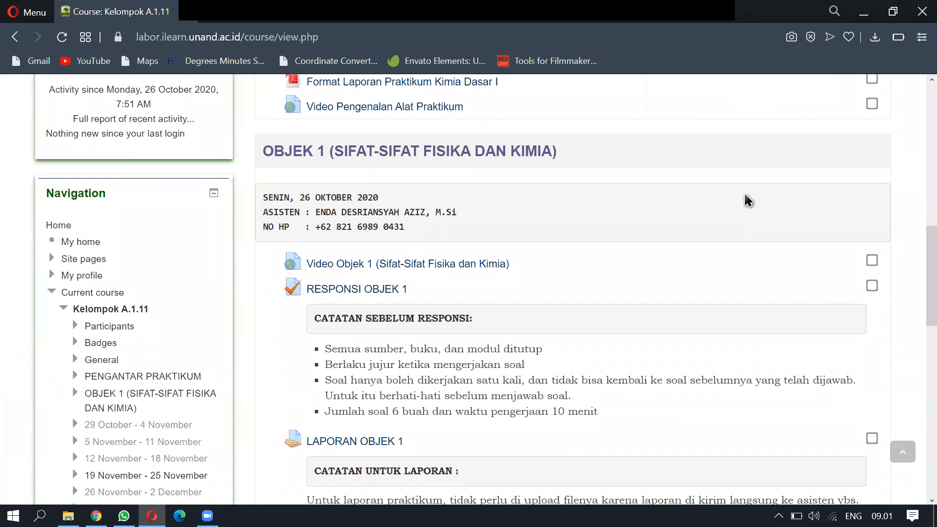
click(379, 292)
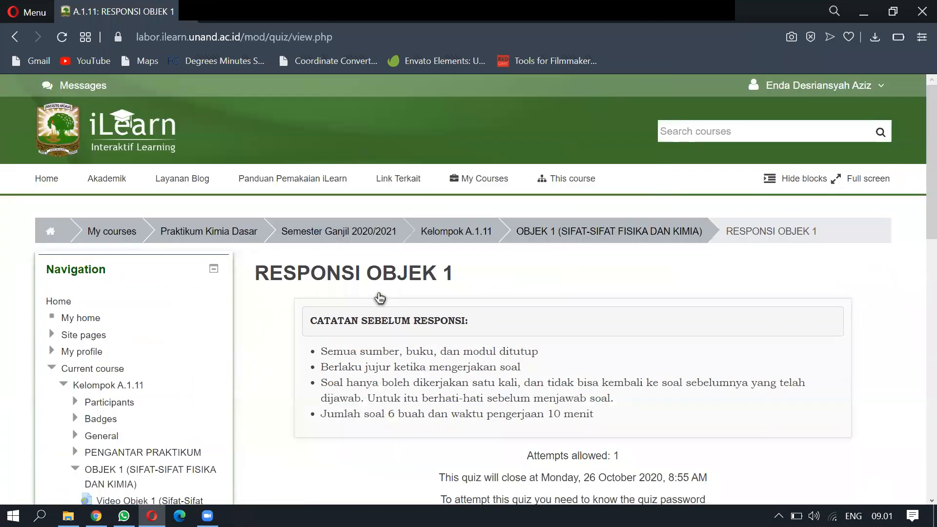
Open the quiz's attempts report and look through the table of student attempts and grades.
scroll(510, 291, down, 3)
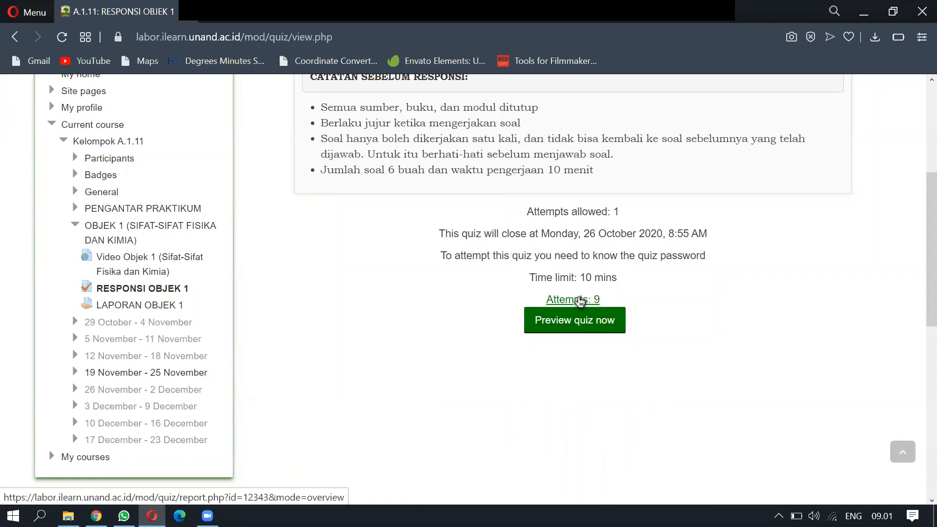
click(580, 301)
scroll(508, 297, down, 10)
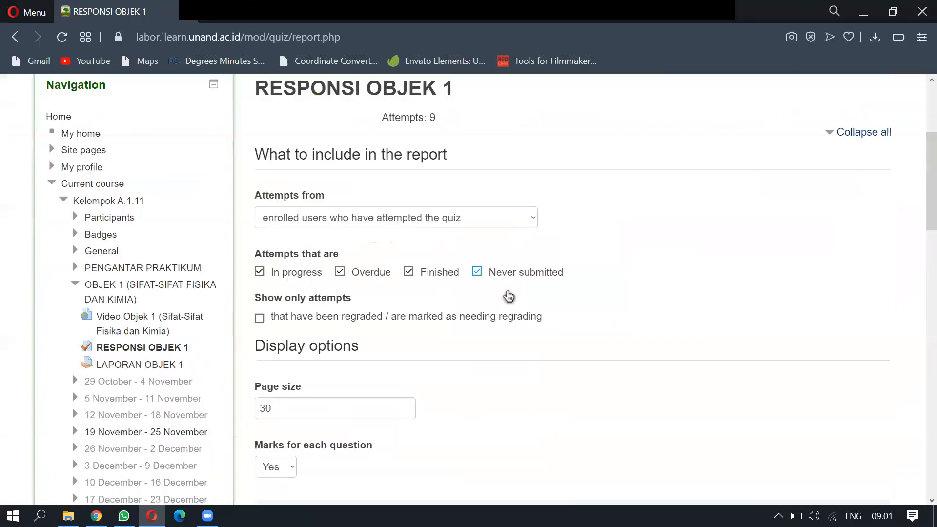
scroll(508, 297, down, 15)
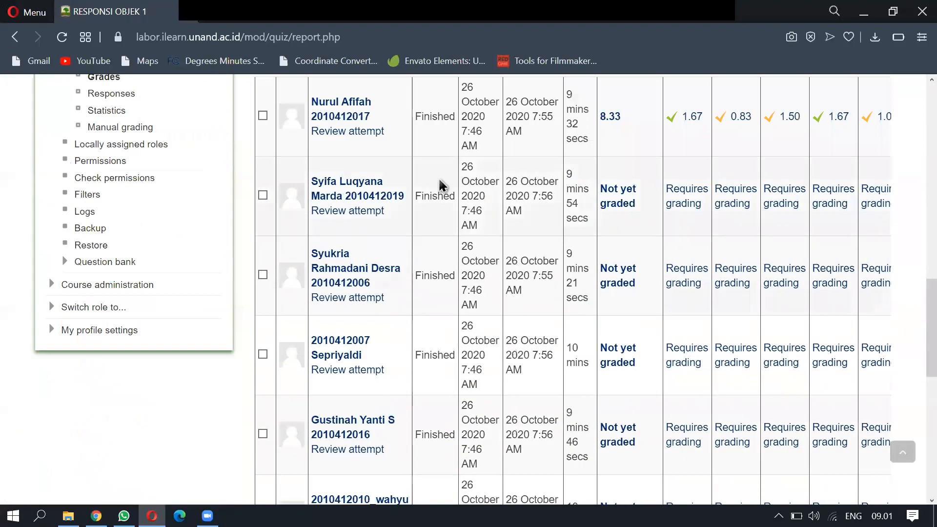
scroll(461, 315, up, 15)
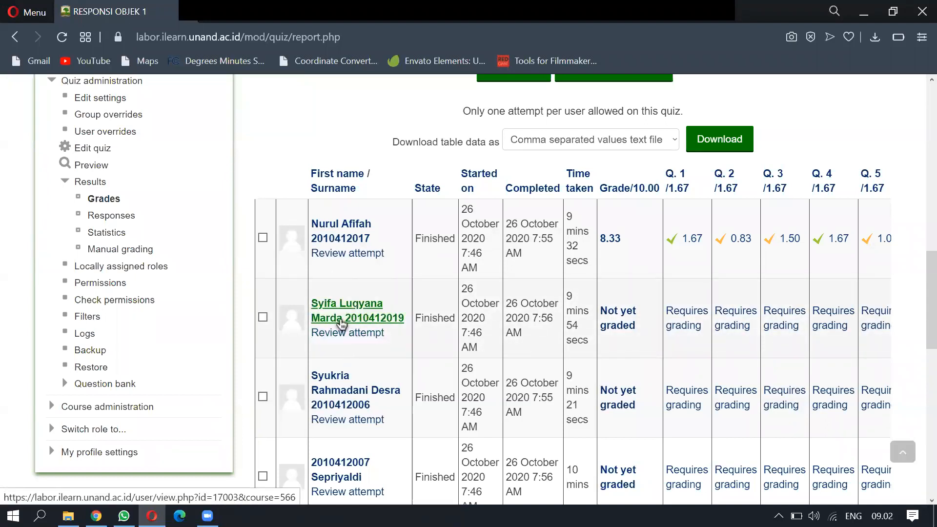
Open the review of the first attempt that is not yet graded and check the maximum mark for Question 1.
click(353, 334)
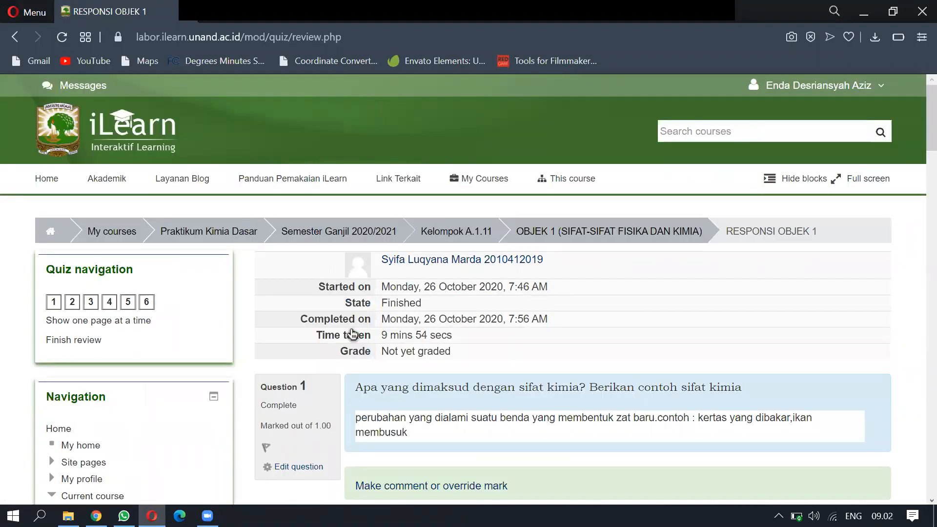
scroll(354, 334, down, 2)
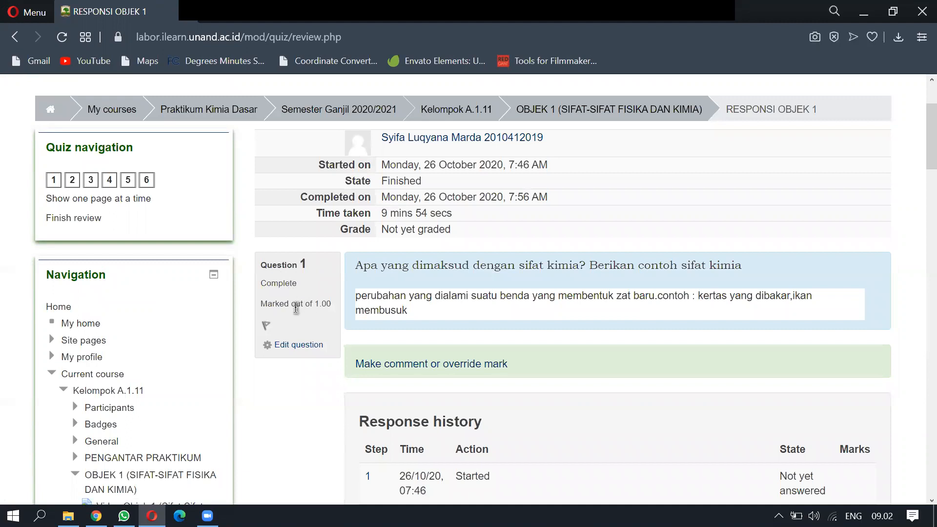
drag(315, 304, 332, 315)
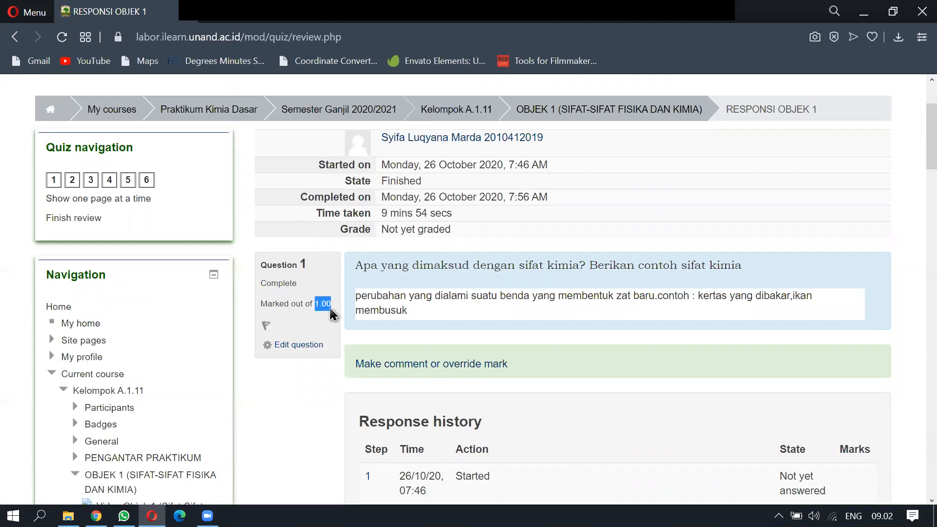
click(323, 331)
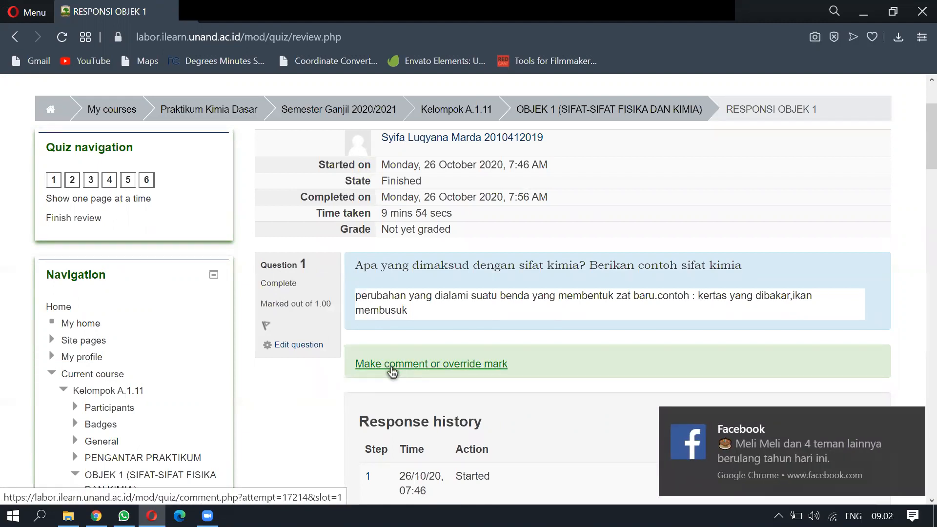
Manually grade Question 1 on the meaning of sifat kimia with a mark of 1 and save it.
click(392, 372)
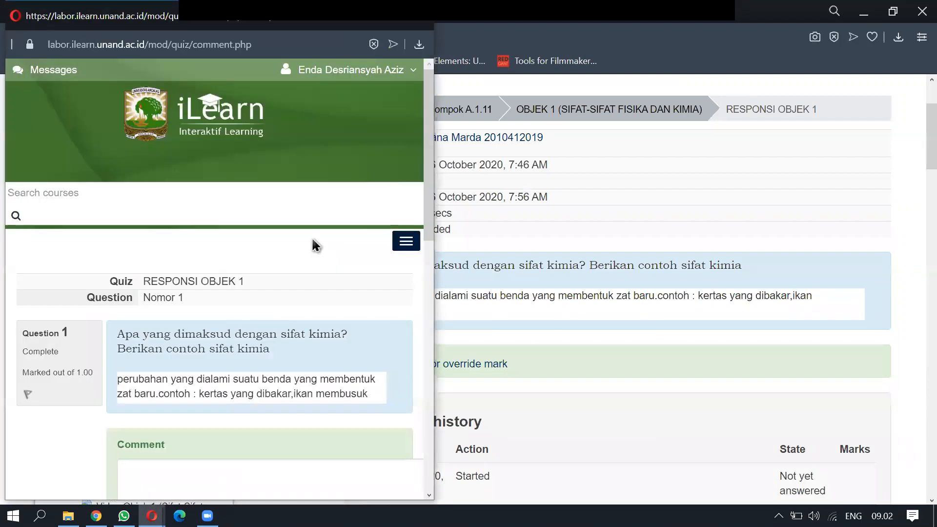
scroll(213, 270, down, 2)
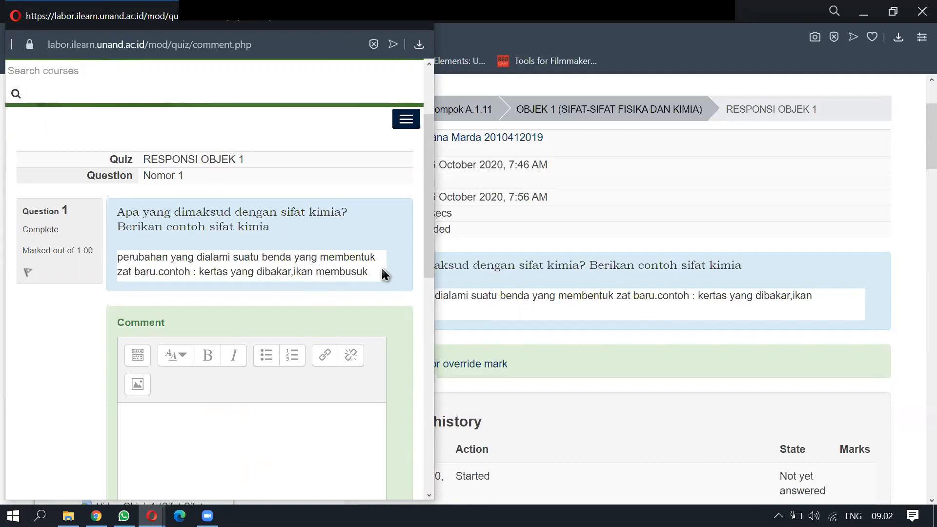
scroll(270, 301, down, 5)
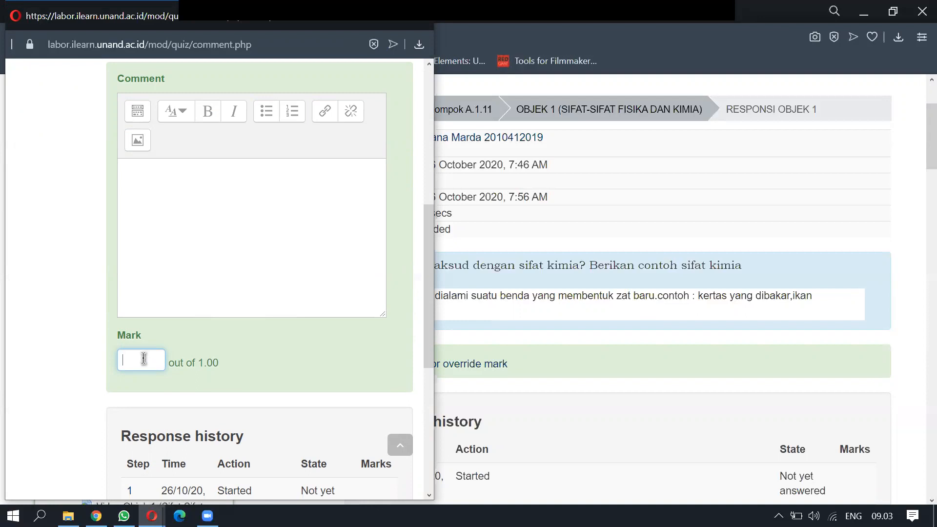
scroll(207, 259, down, 7)
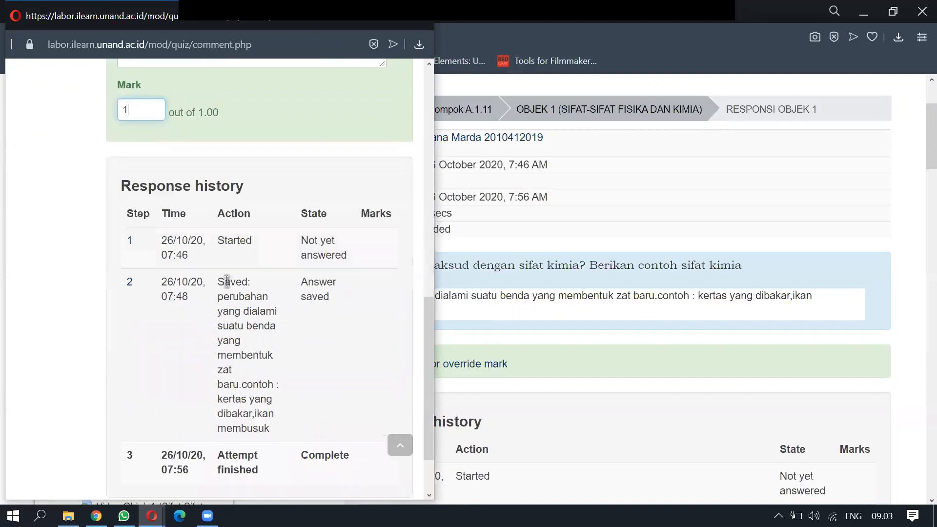
click(55, 450)
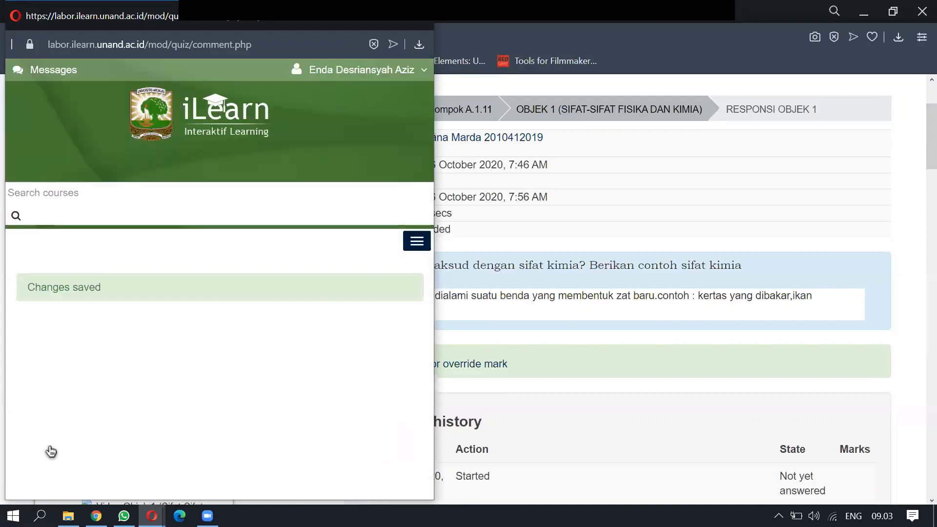
Manually grade Question 2 on examples of physical and chemical changes with a mark of 1 and save it.
scroll(582, 308, down, 5)
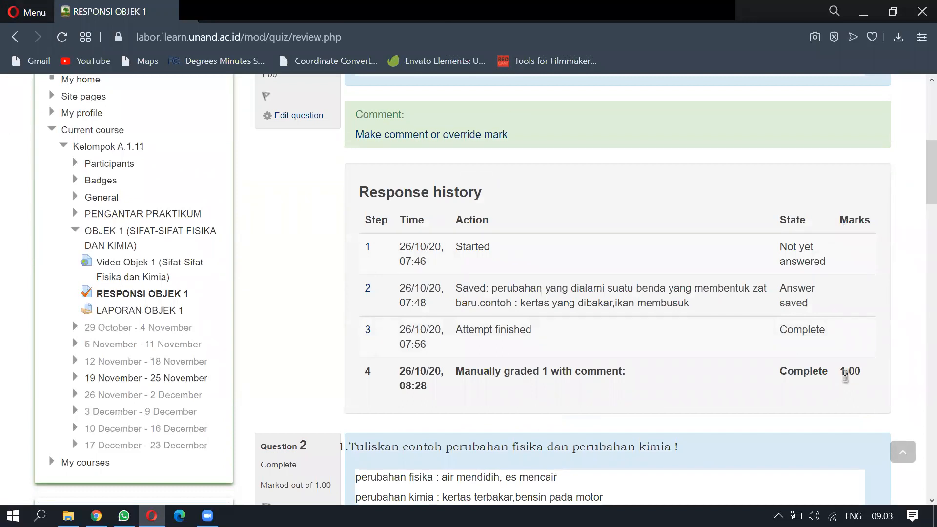
scroll(847, 372, down, 4)
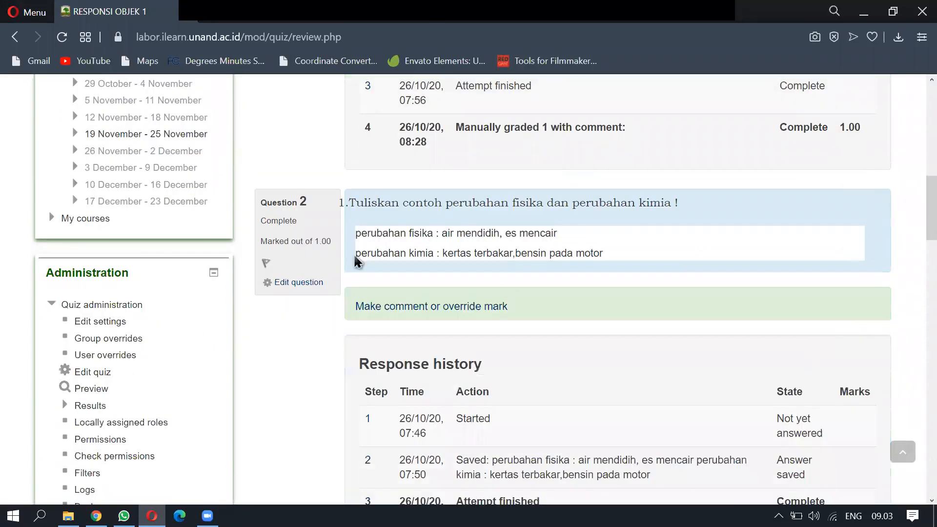
click(471, 307)
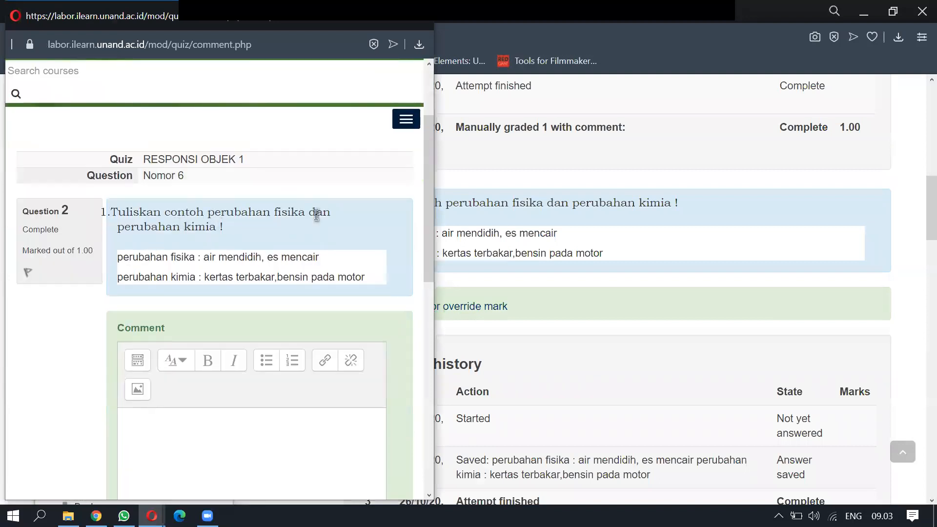
scroll(166, 270, down, 5)
click(143, 362)
text(1)
scroll(218, 330, down, 5)
click(43, 447)
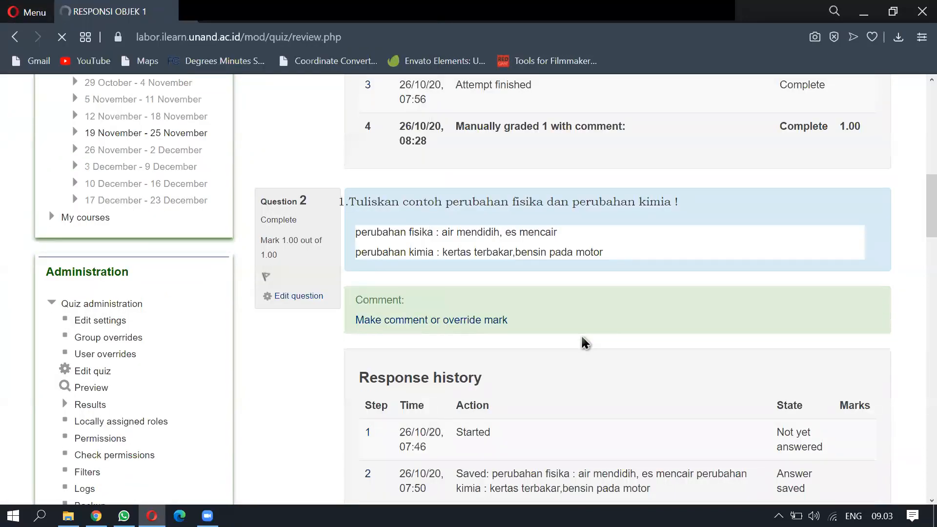
Read the answer to Question 3 on larut, zat terlarut, zat pelarut and larutan, give it a mark of 0.7 and save.
scroll(585, 346, down, 7)
scroll(585, 346, down, 5)
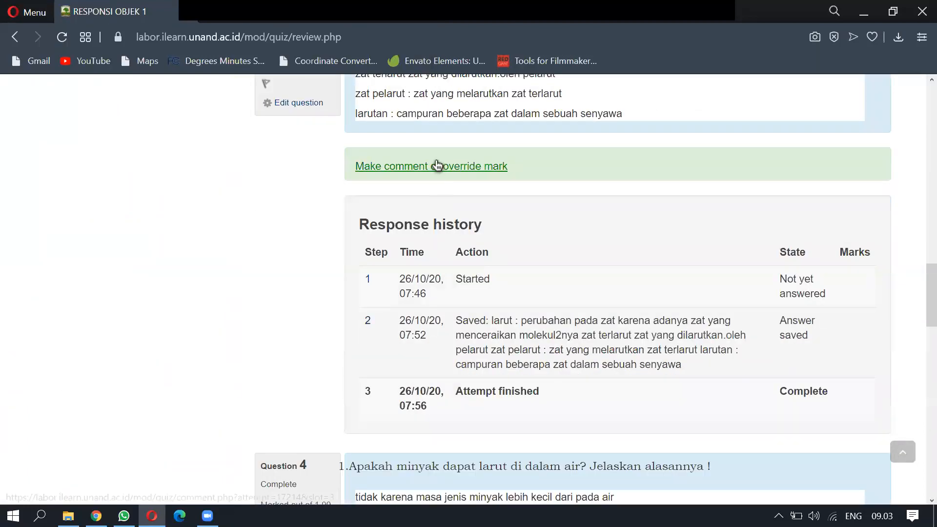
click(435, 165)
scroll(240, 278, down, 3)
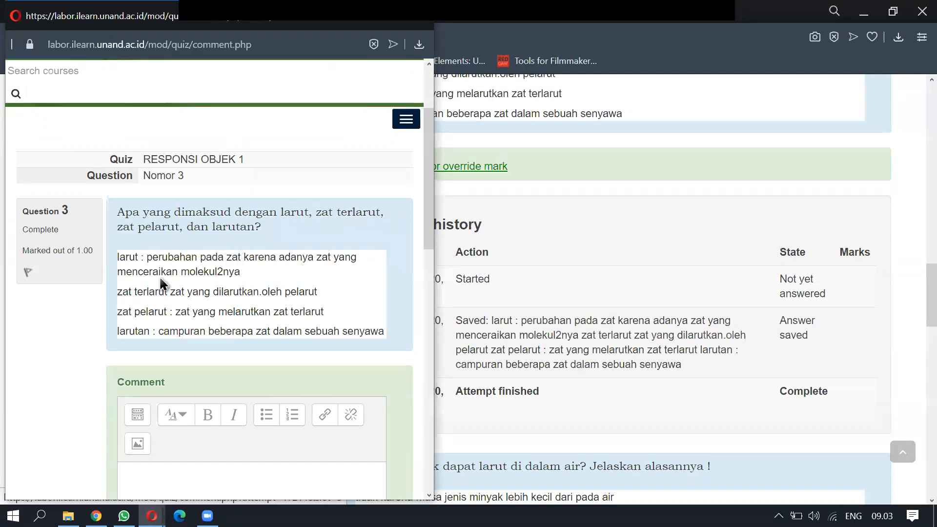
mouse_move(180, 271)
mouse_down()
mouse_move(146, 277)
mouse_move(180, 271)
mouse_up()
click(215, 267)
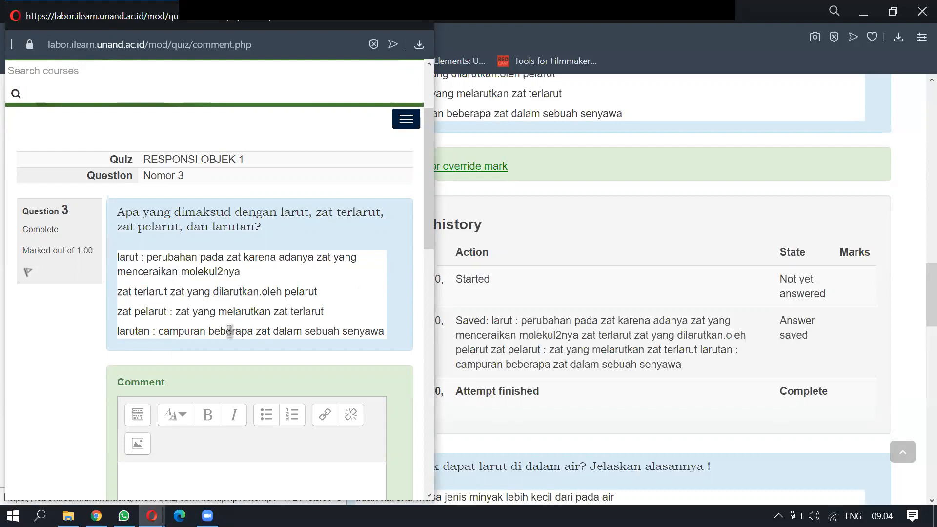
scroll(219, 347, down, 3)
click(203, 376)
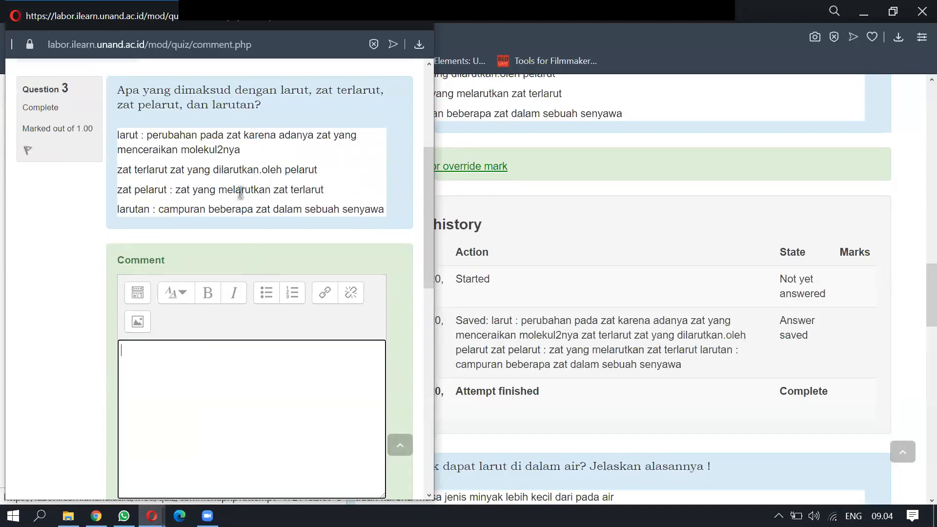
scroll(234, 273, down, 5)
click(141, 300)
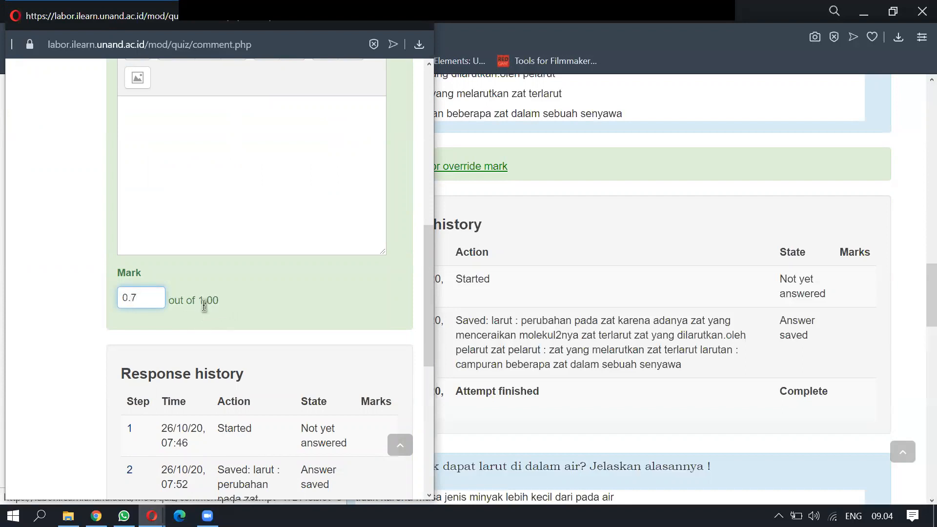
scroll(183, 295, down, 8)
click(54, 460)
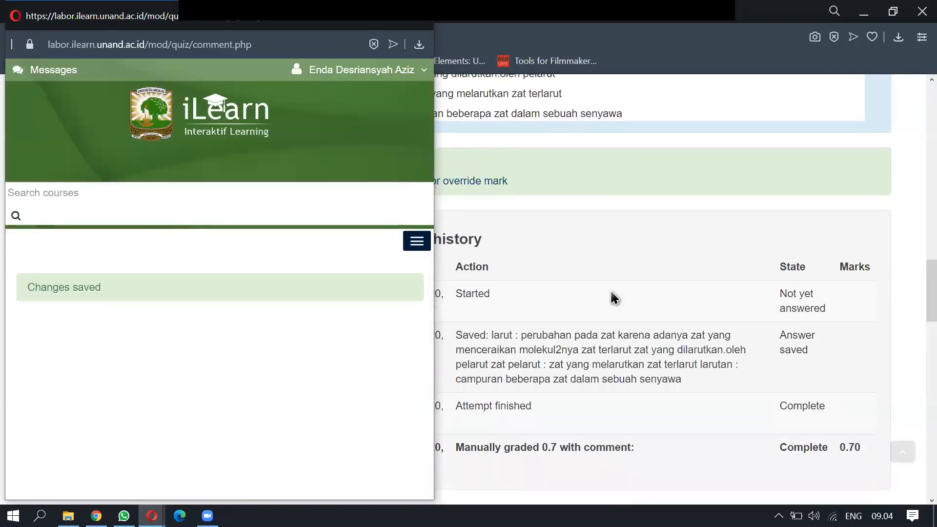
Manually grade Question 4 on whether oil dissolves in water with a mark of 0.5 and save it.
scroll(615, 275, down, 6)
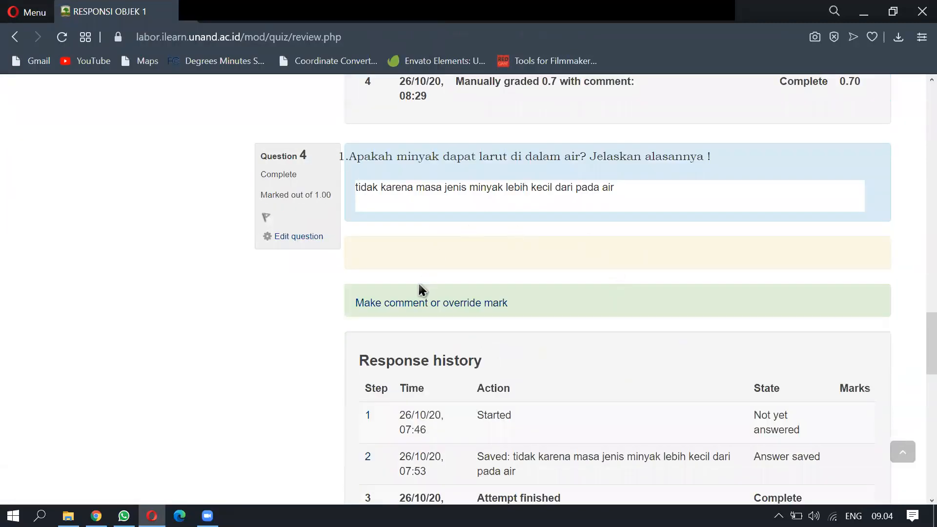
click(414, 303)
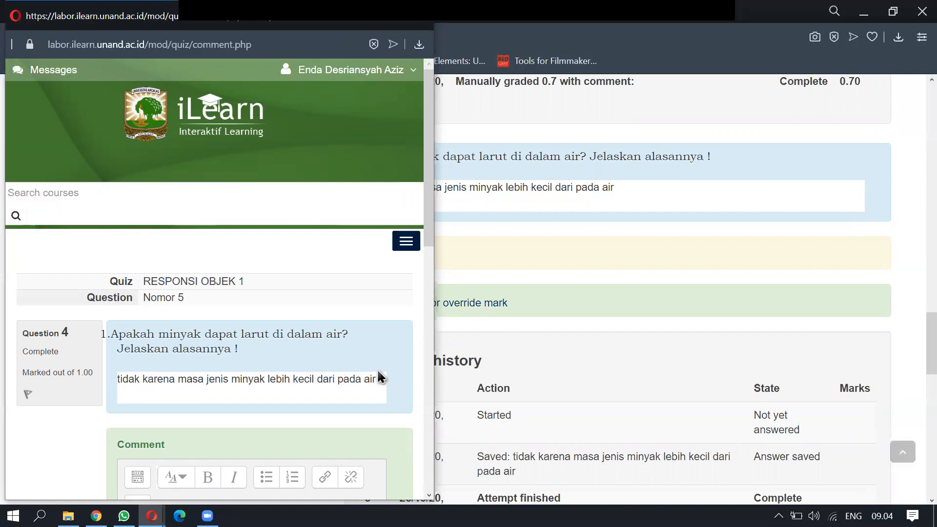
scroll(351, 332, down, 2)
double_click(128, 257)
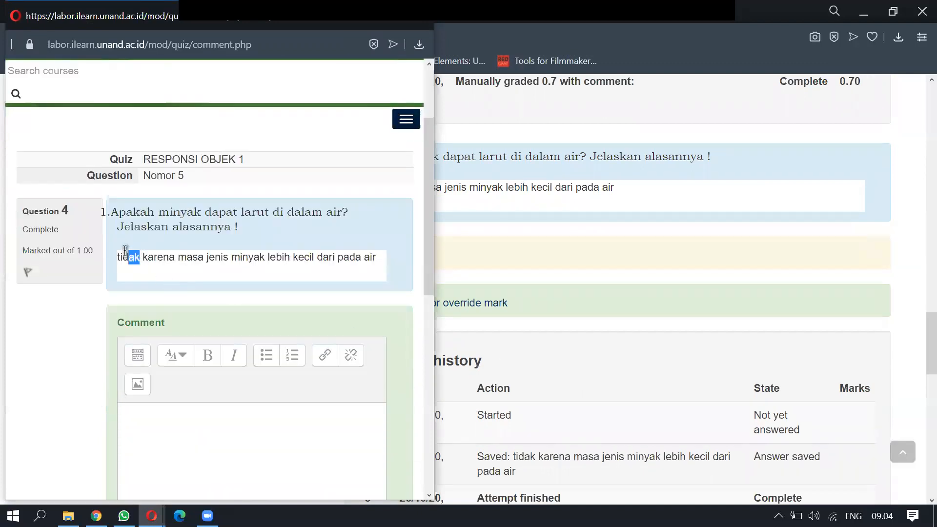
scroll(242, 307, down, 5)
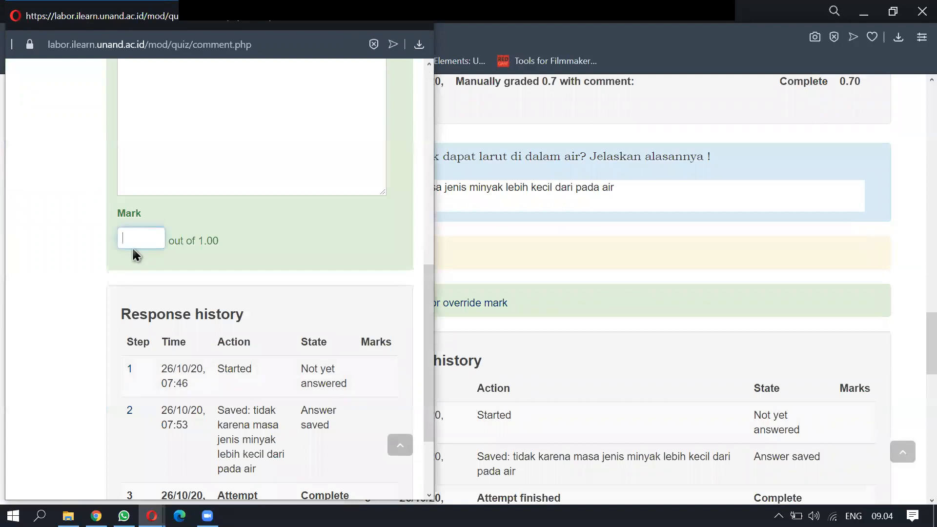
text(5)
scroll(132, 249, down, 2)
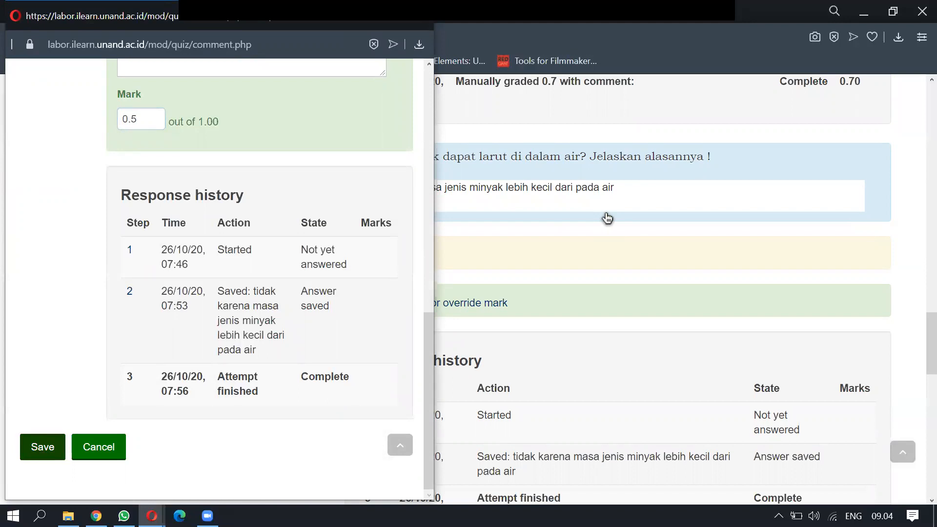
key(Return)
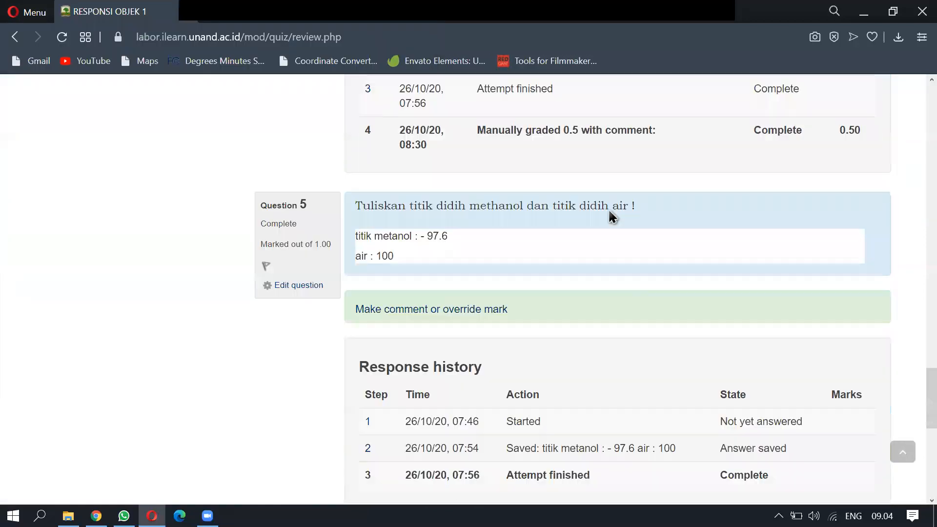
Read the answer to Question 5 on the titik didih of methanol and air, grade it with a mark of 0.5 and save.
scroll(609, 206, down, 6)
click(425, 125)
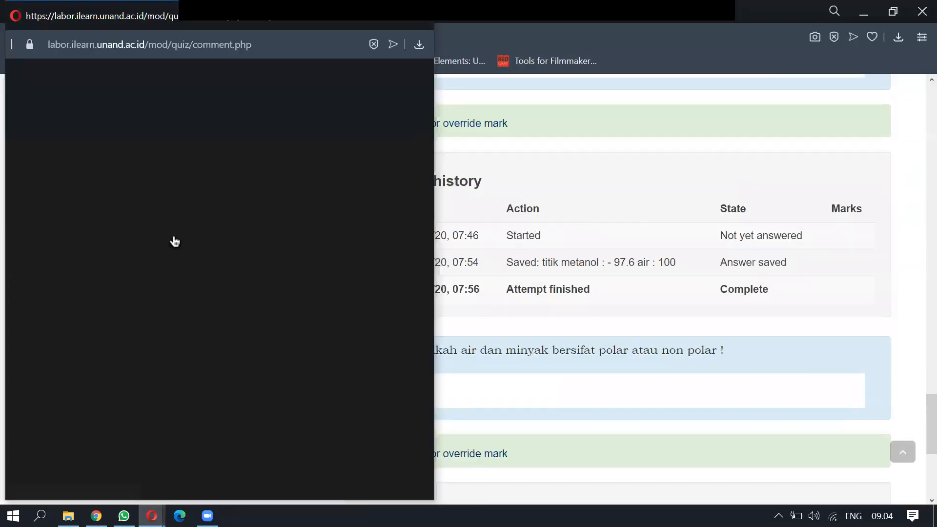
scroll(173, 242, down, 2)
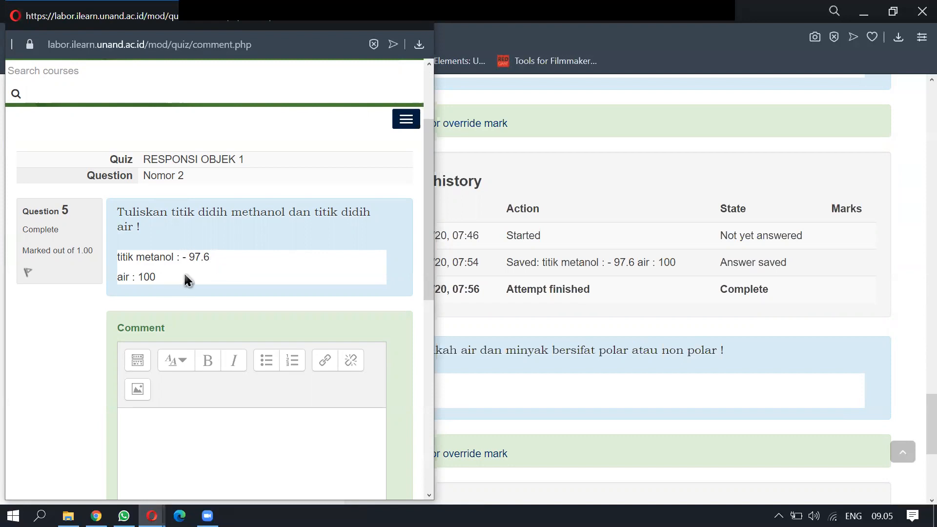
drag(220, 256, 110, 244)
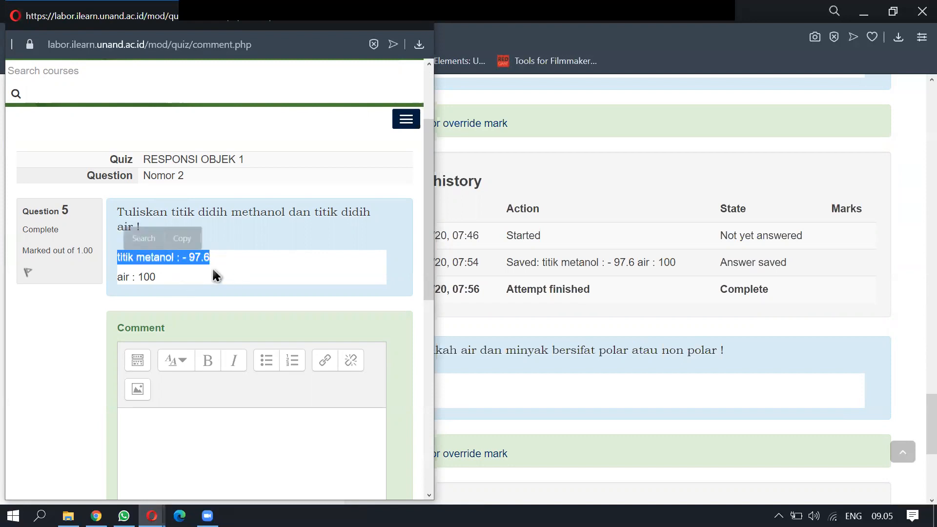
click(195, 262)
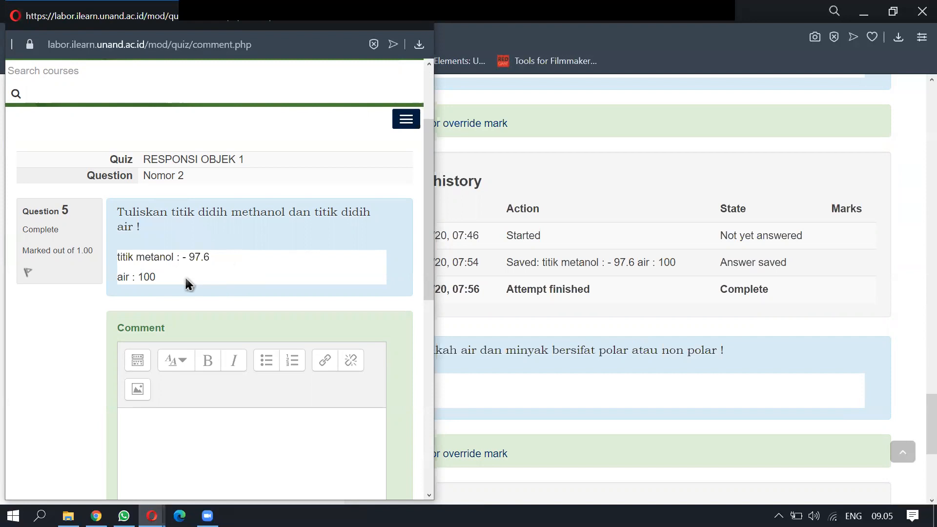
scroll(184, 276, down, 6)
scroll(180, 285, down, 3)
click(136, 155)
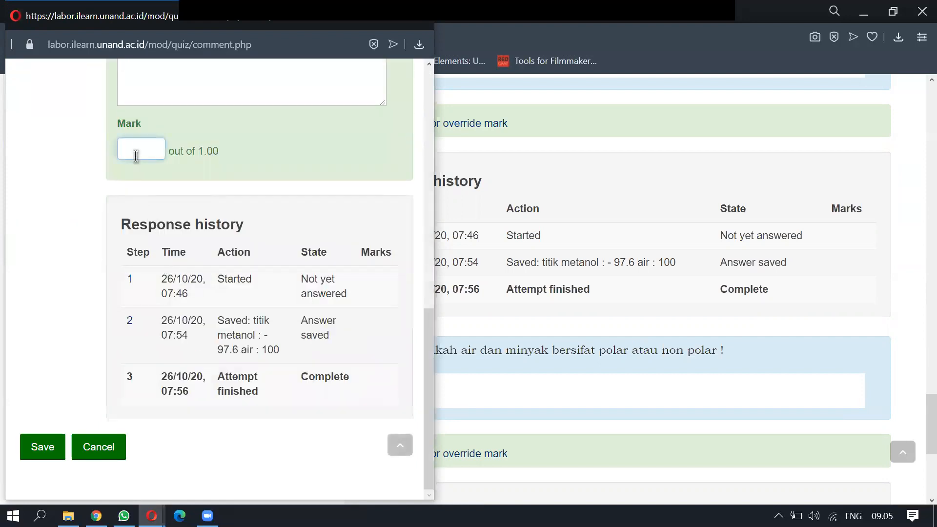
text(0.5)
click(35, 455)
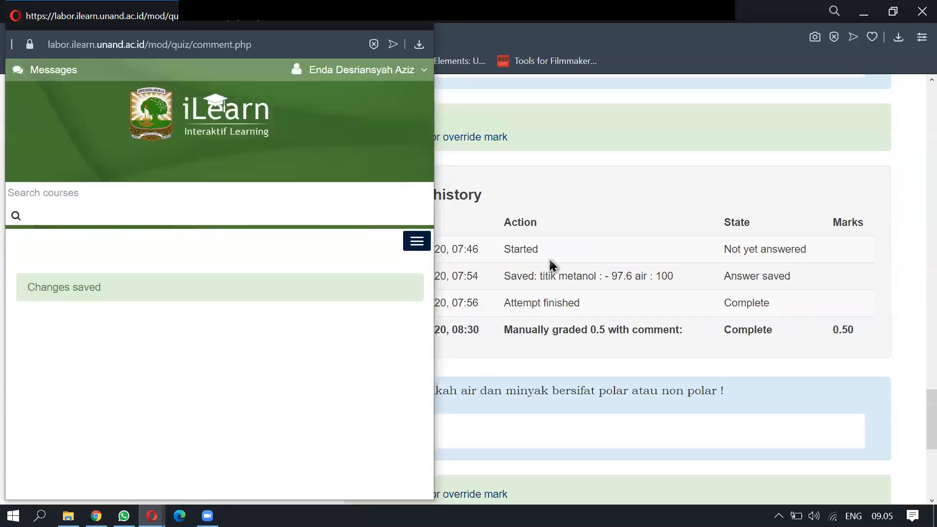
Manually grade Question 6 on whether air and minyak are polar or non polar with a mark of 1 and save it.
scroll(553, 255, down, 5)
click(406, 252)
scroll(168, 211, down, 3)
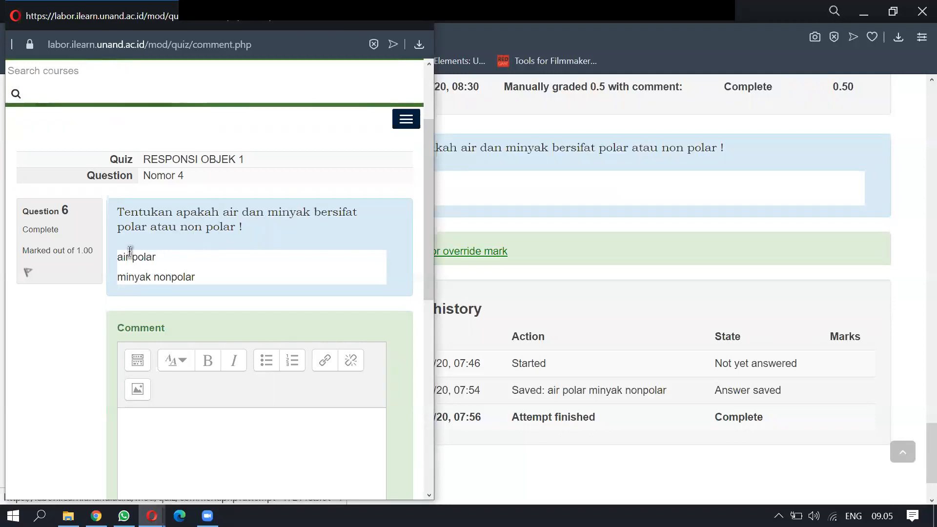
scroll(159, 285, down, 8)
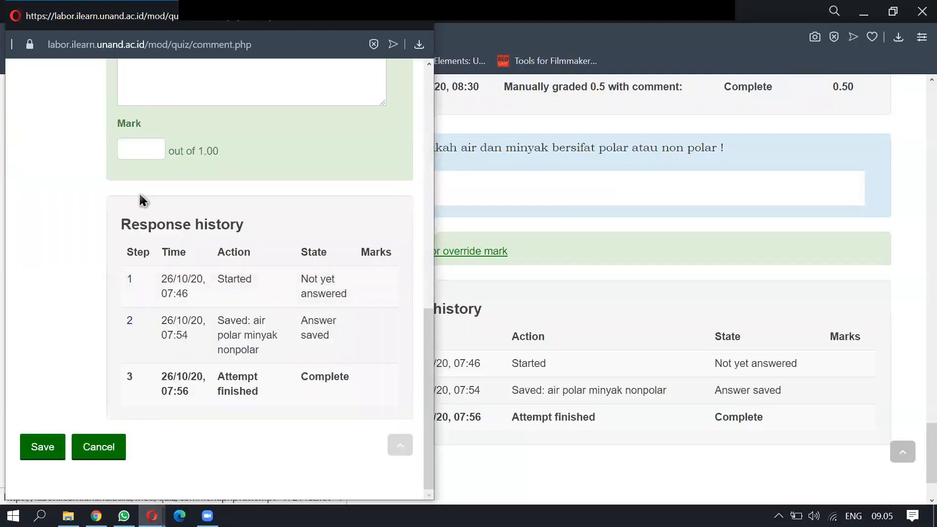
click(139, 149)
text(1)
click(43, 446)
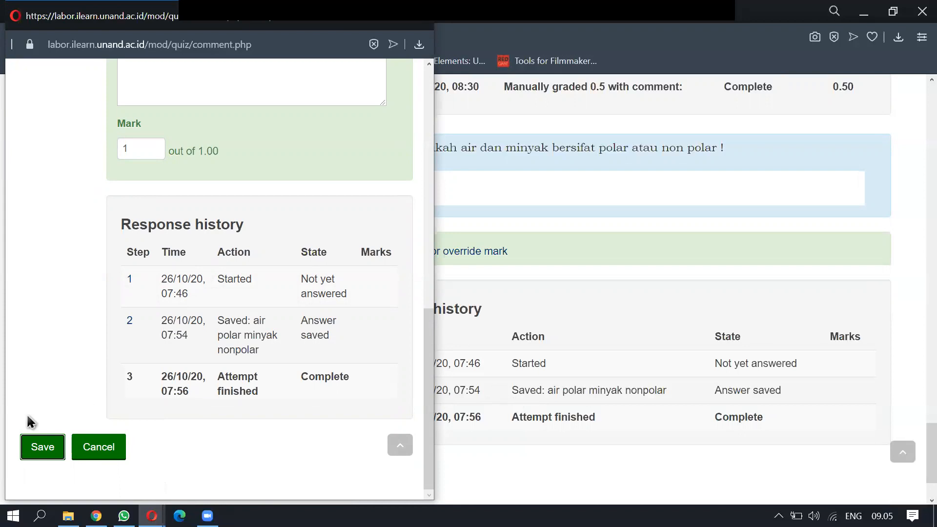
click(34, 446)
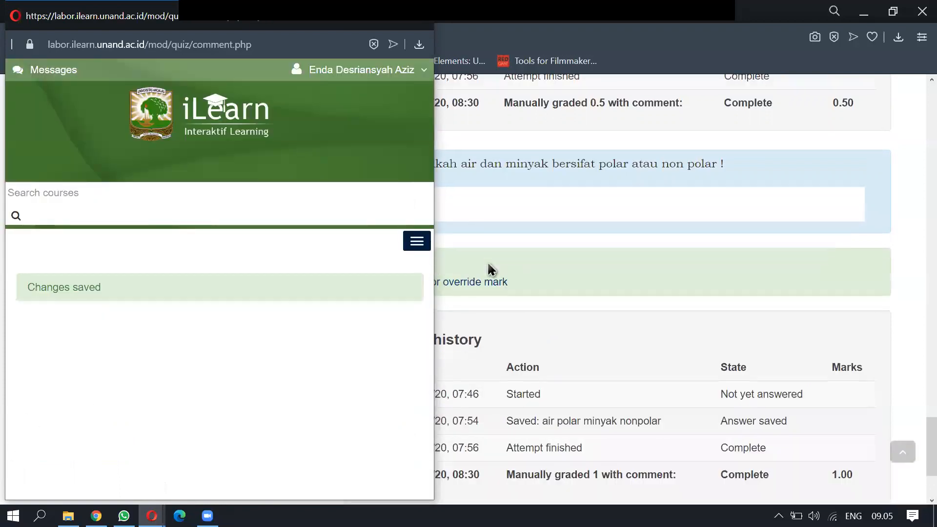
Finish the attempt review and open the RESPONSI OBJEK 1 attempts report at the table of student grades.
scroll(486, 262, down, 3)
click(282, 409)
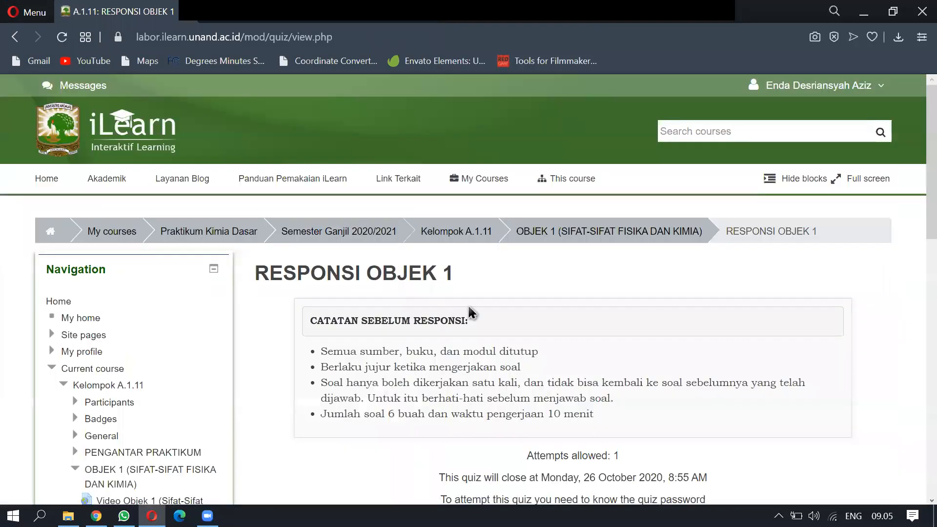
scroll(477, 307, down, 8)
click(572, 178)
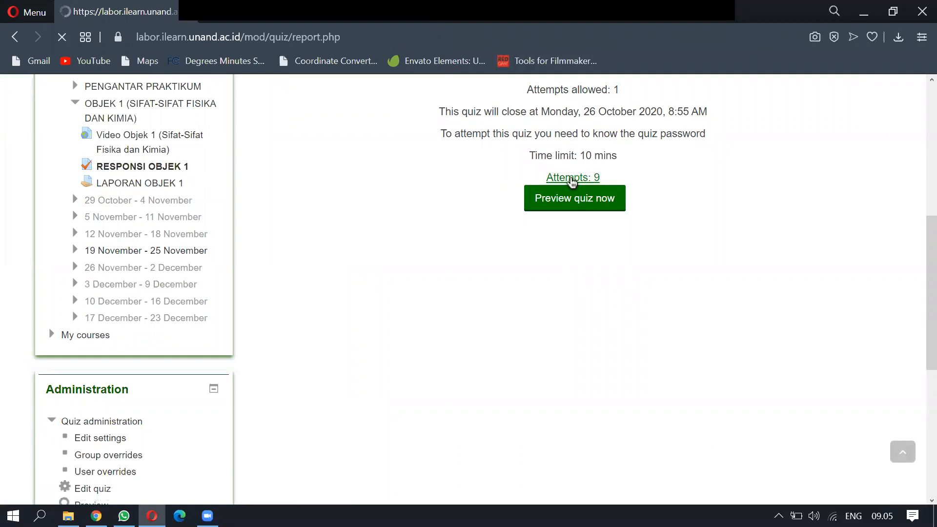
scroll(478, 207, down, 6)
scroll(595, 217, down, 9)
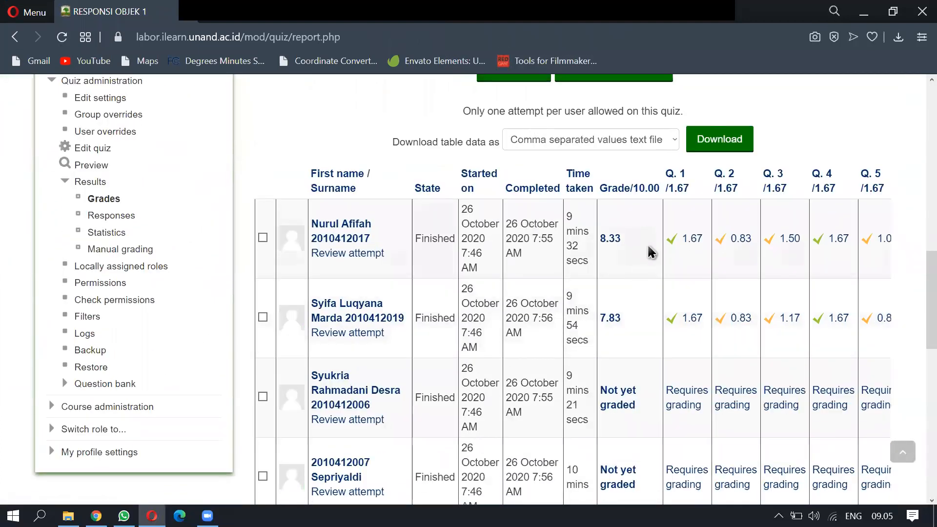
Examine the total grade out of 10.00 and the per-question marks of the newly graded attempt in the grades table.
drag(622, 318, 606, 318)
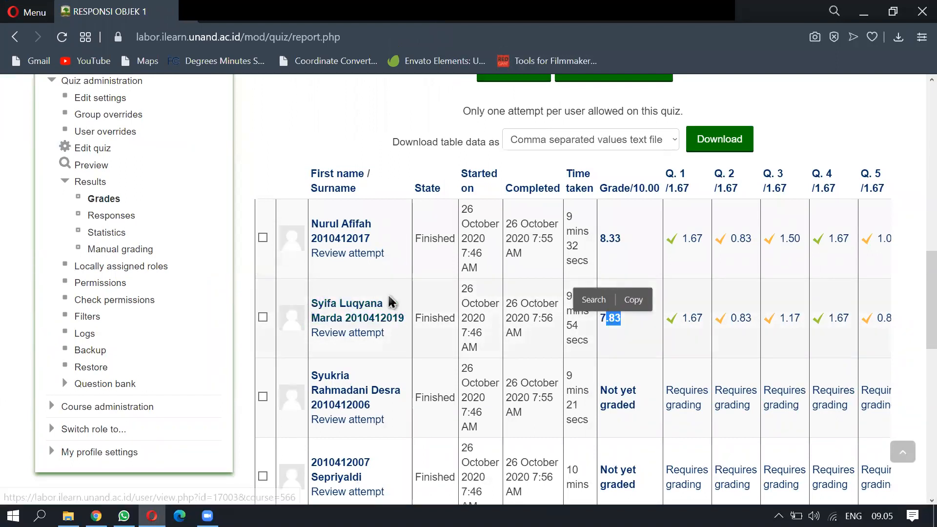
click(687, 269)
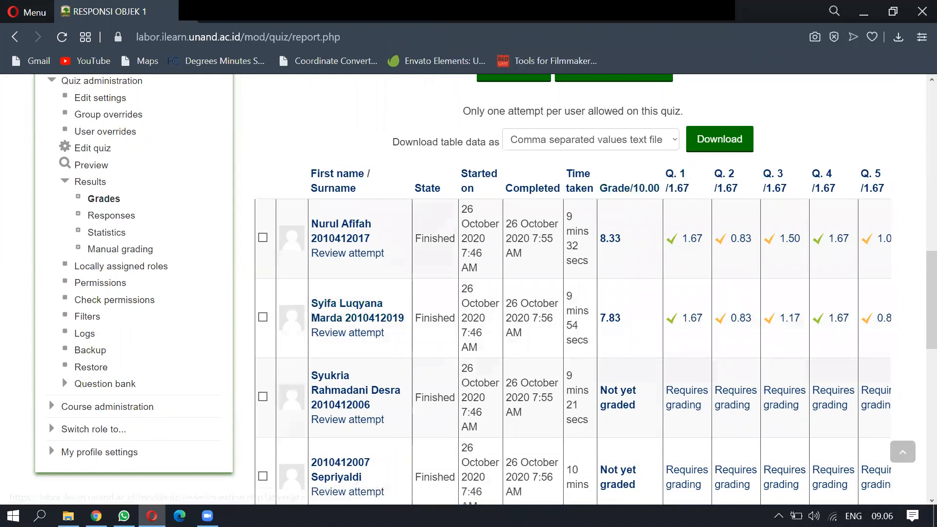
scroll(830, 342, down, 1)
scroll(817, 360, up, 3)
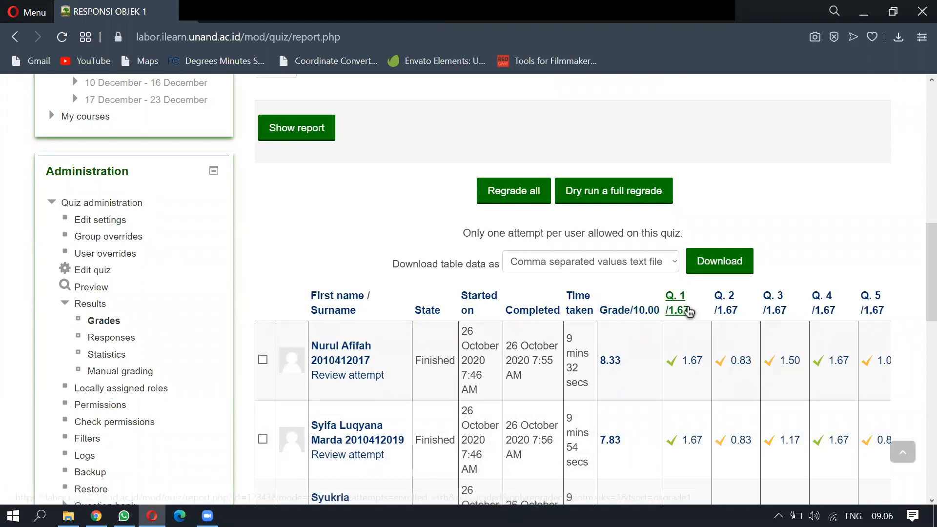
scroll(707, 312, down, 3)
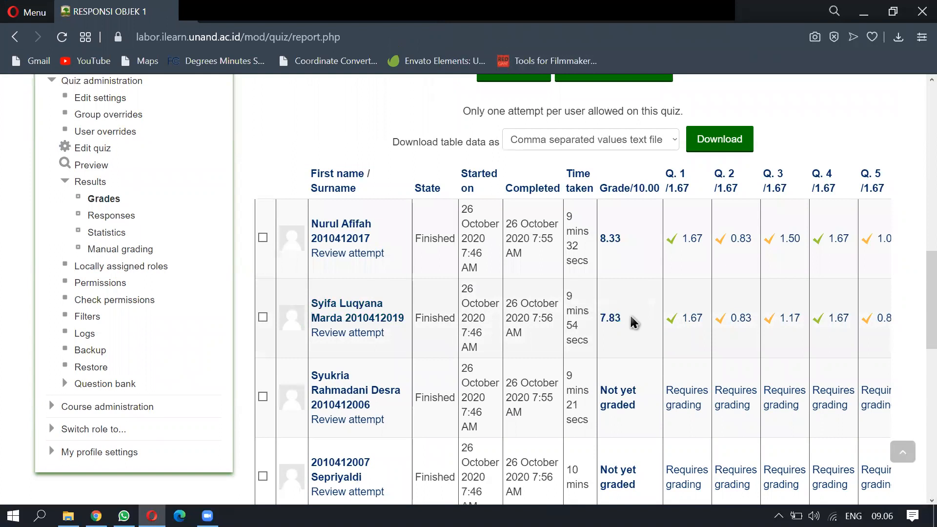
drag(623, 318, 634, 358)
click(619, 329)
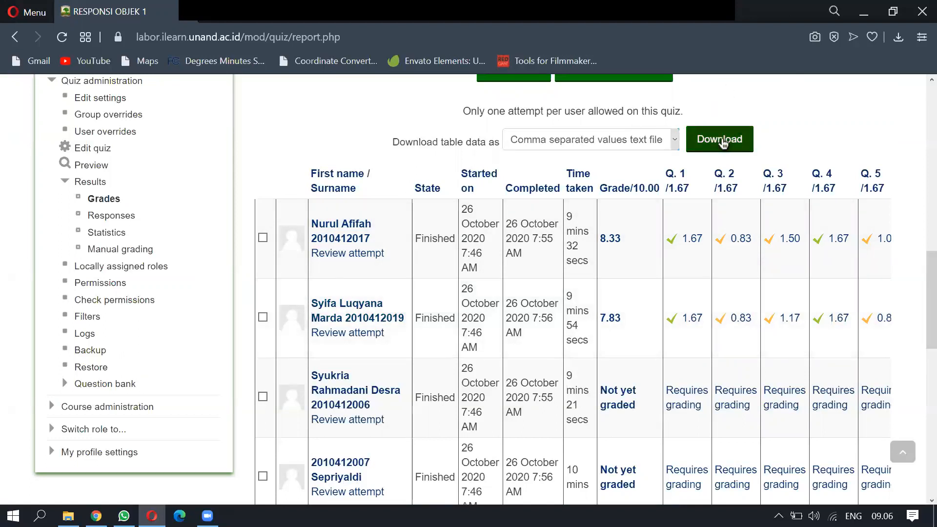
Set the download format of the grades table data to Excel spreadsheet.
click(674, 141)
click(675, 140)
click(675, 141)
click(676, 141)
click(676, 142)
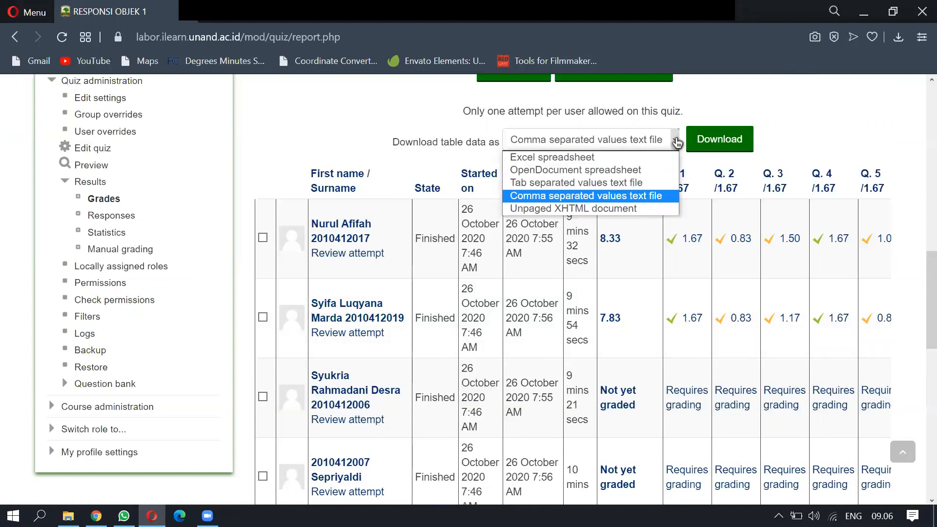
click(584, 159)
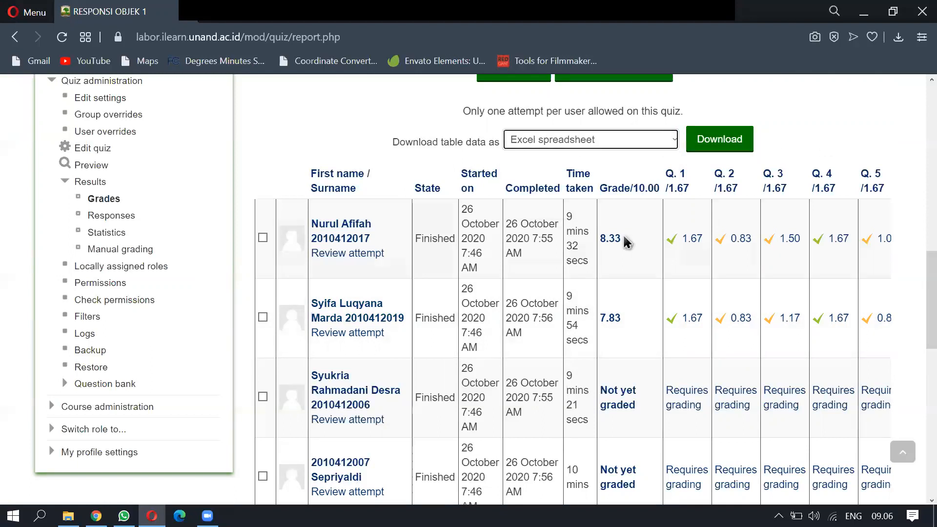
Check the second attempt's total grade and look through the remaining student attempts down to the overall average row.
drag(620, 318, 603, 320)
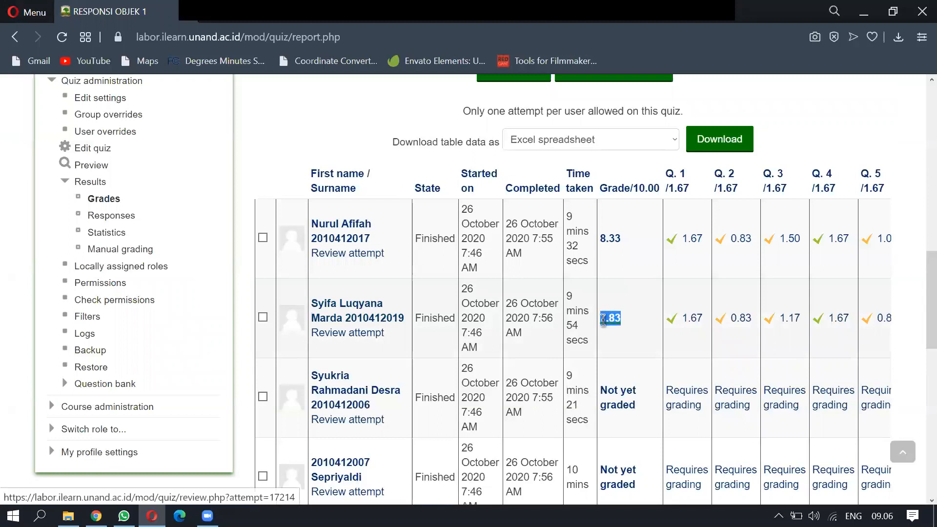
click(620, 344)
scroll(616, 321, down, 10)
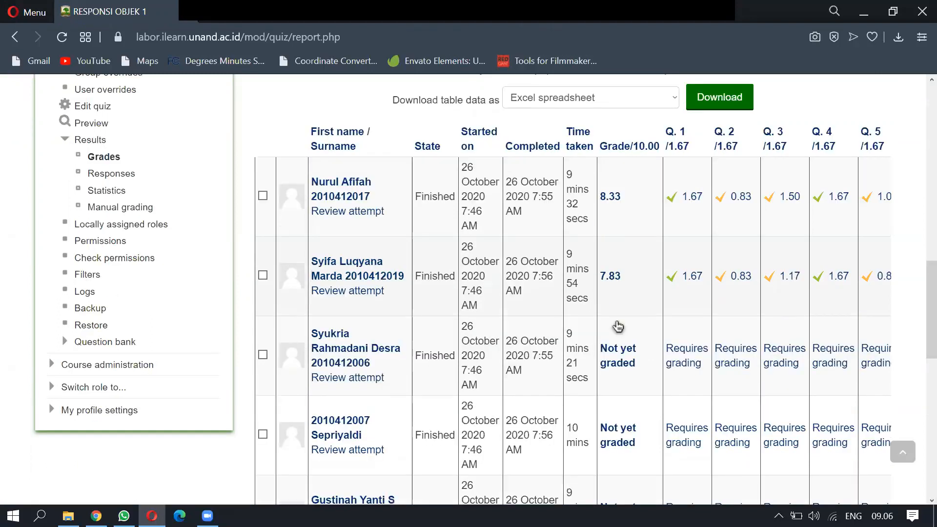
scroll(321, 148, up, 7)
scroll(322, 155, down, 10)
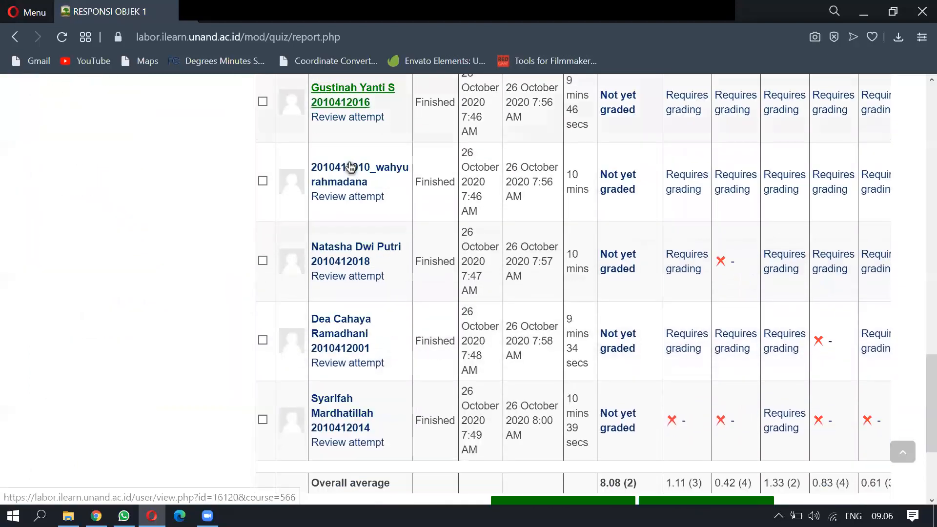